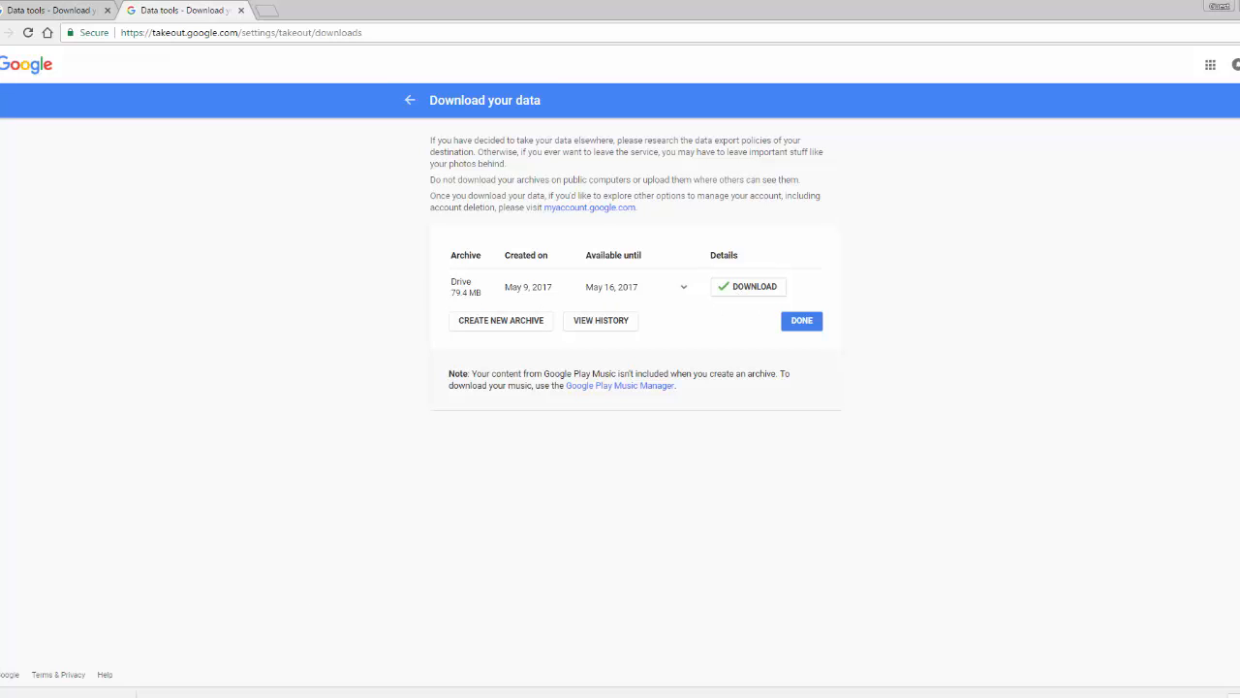
Step: Open the downloaded takeout zip, inspect its Takeout > Drive folder, and return to Downloads to examine the zip file
left_click(117, 694)
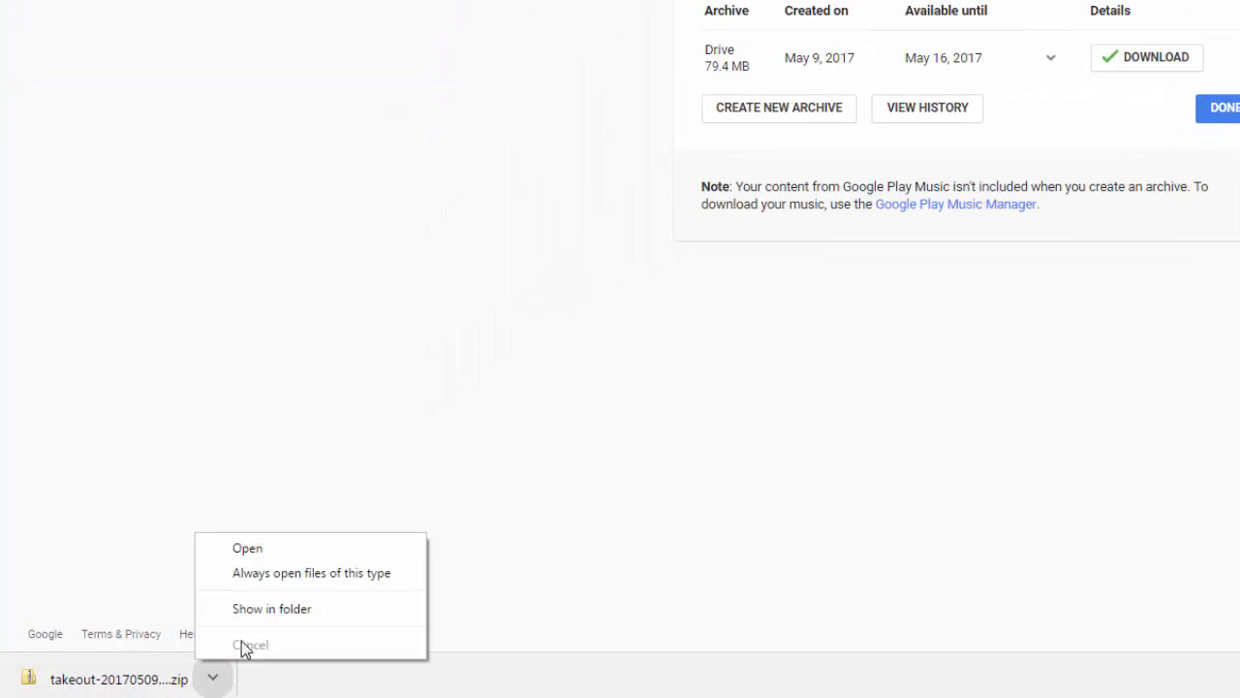
left_click(279, 553)
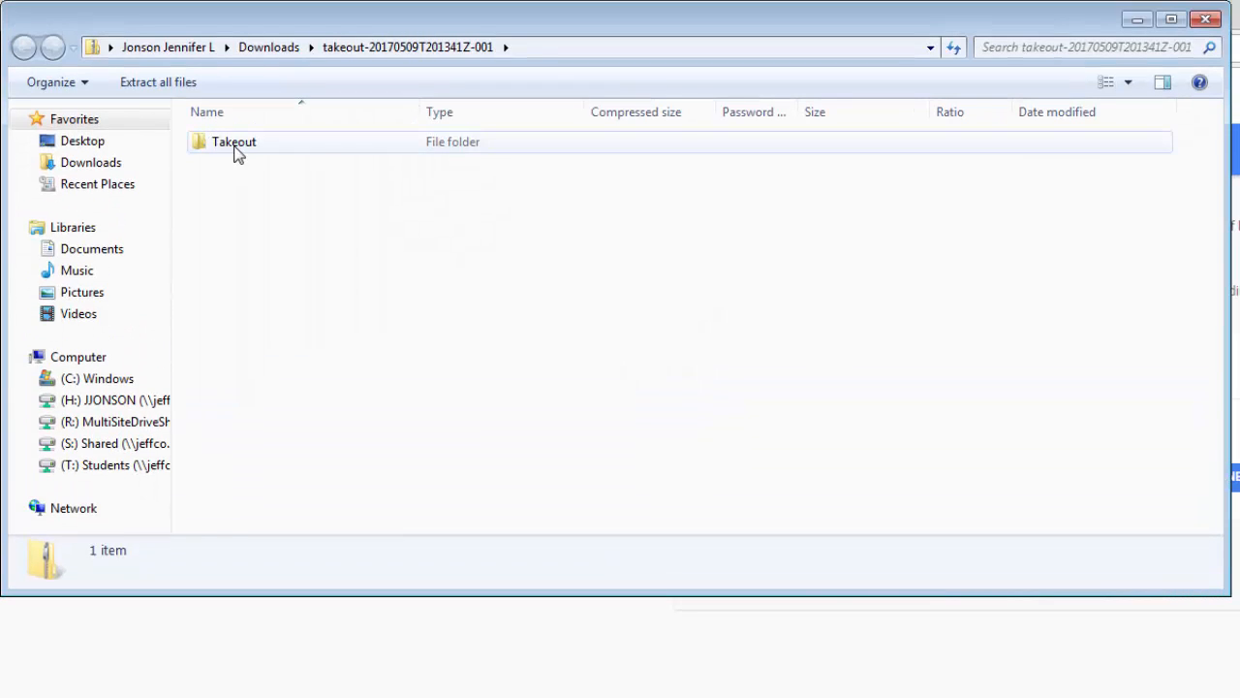
double_click(236, 145)
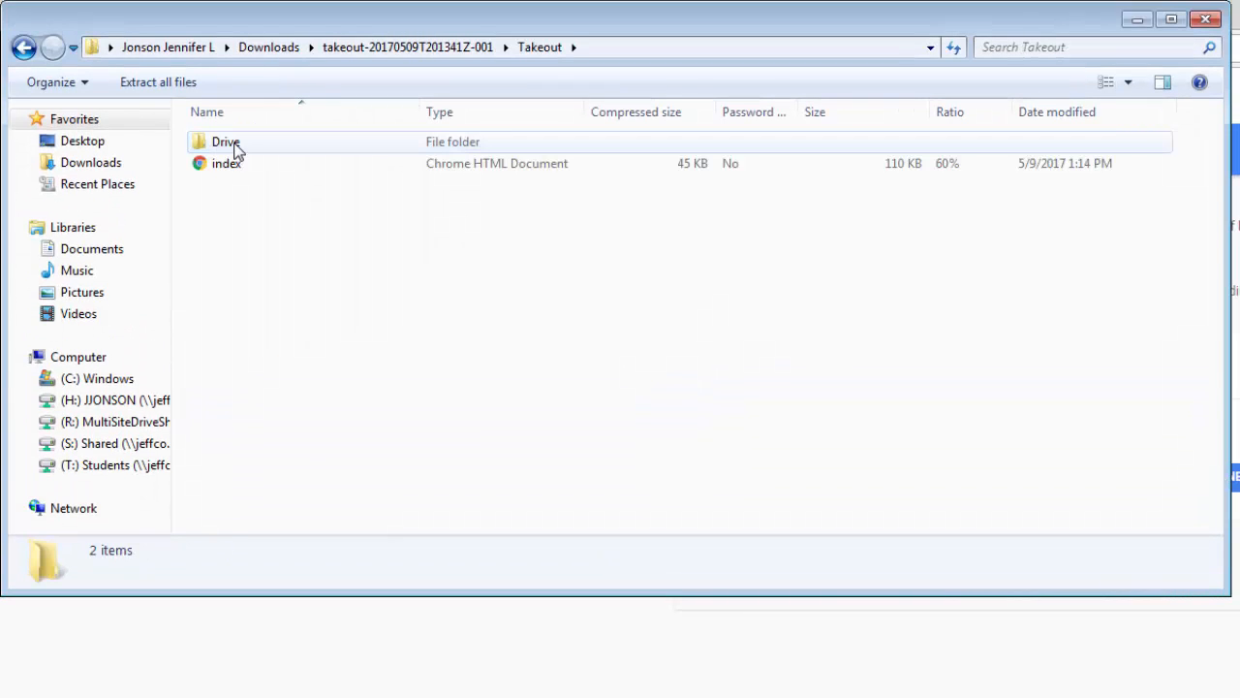
double_click(236, 145)
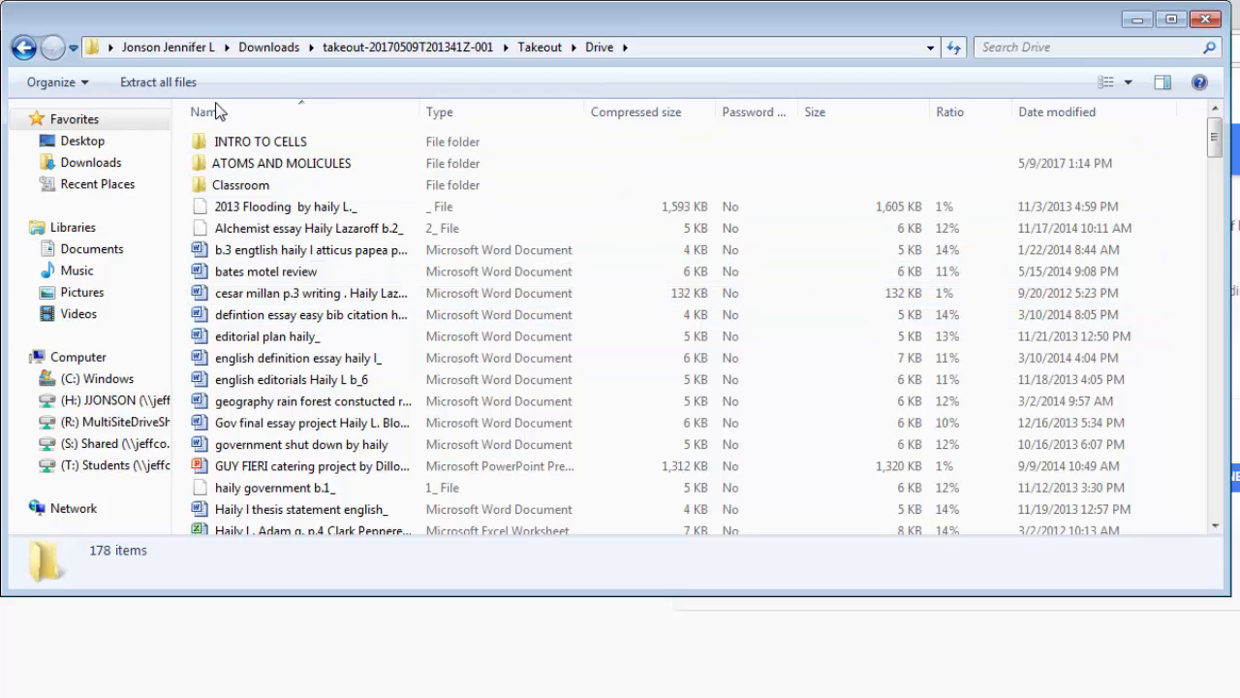
left_click(269, 48)
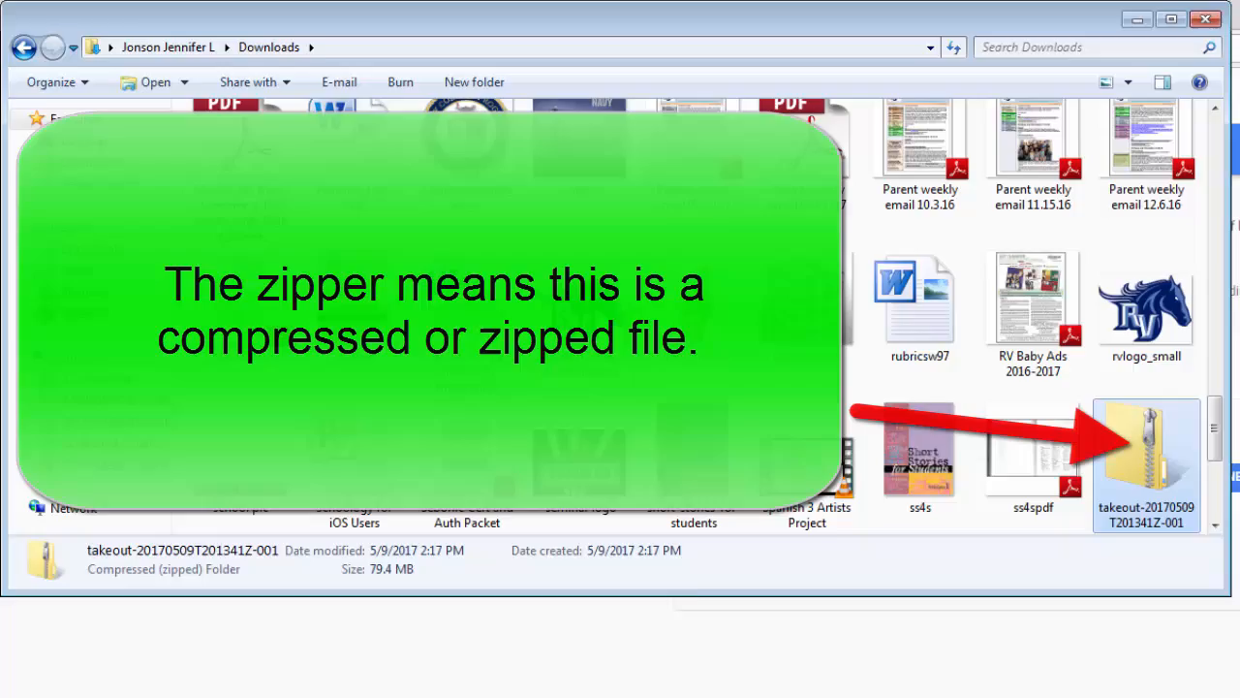
left_click(1143, 23)
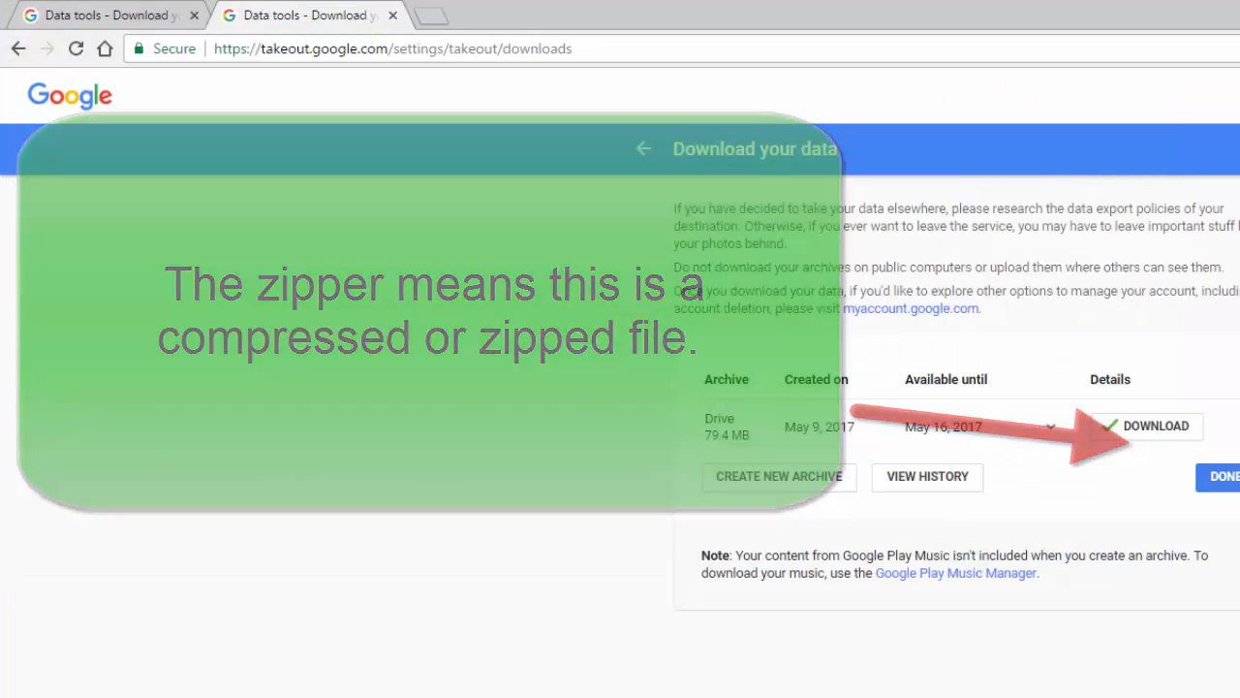
Step: Switch to the Demo browser profile and maximize its Google Drive window
left_click(1231, 6)
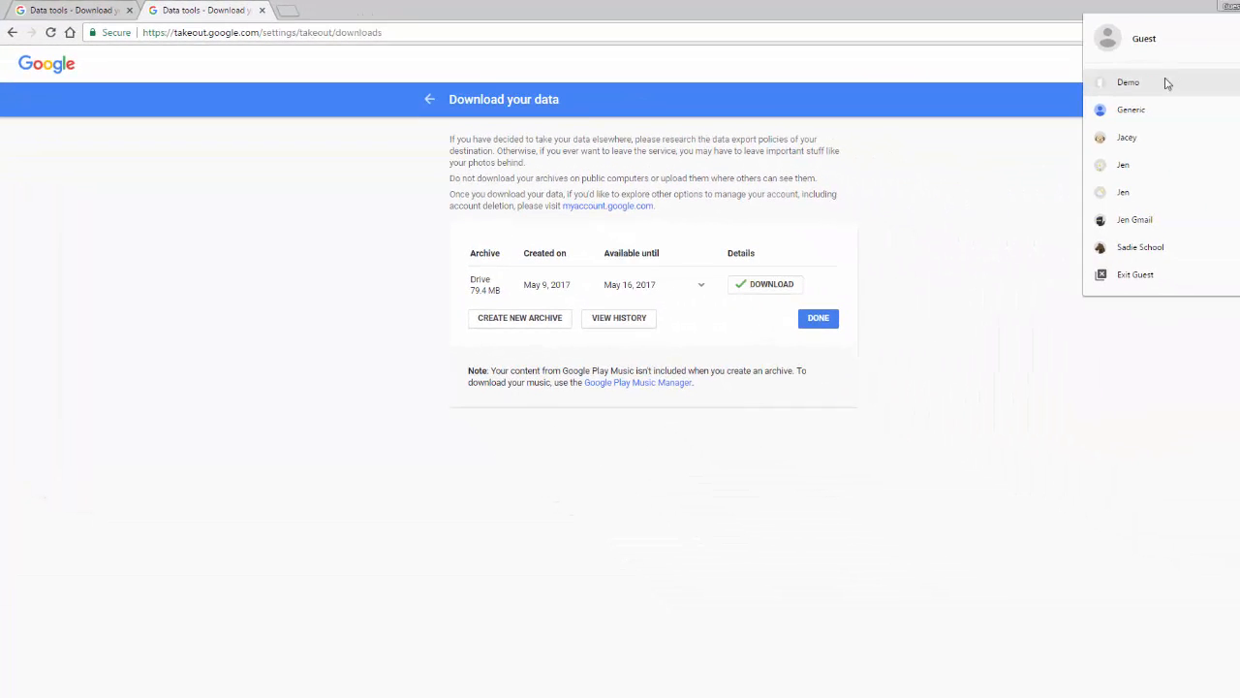
left_click(1128, 84)
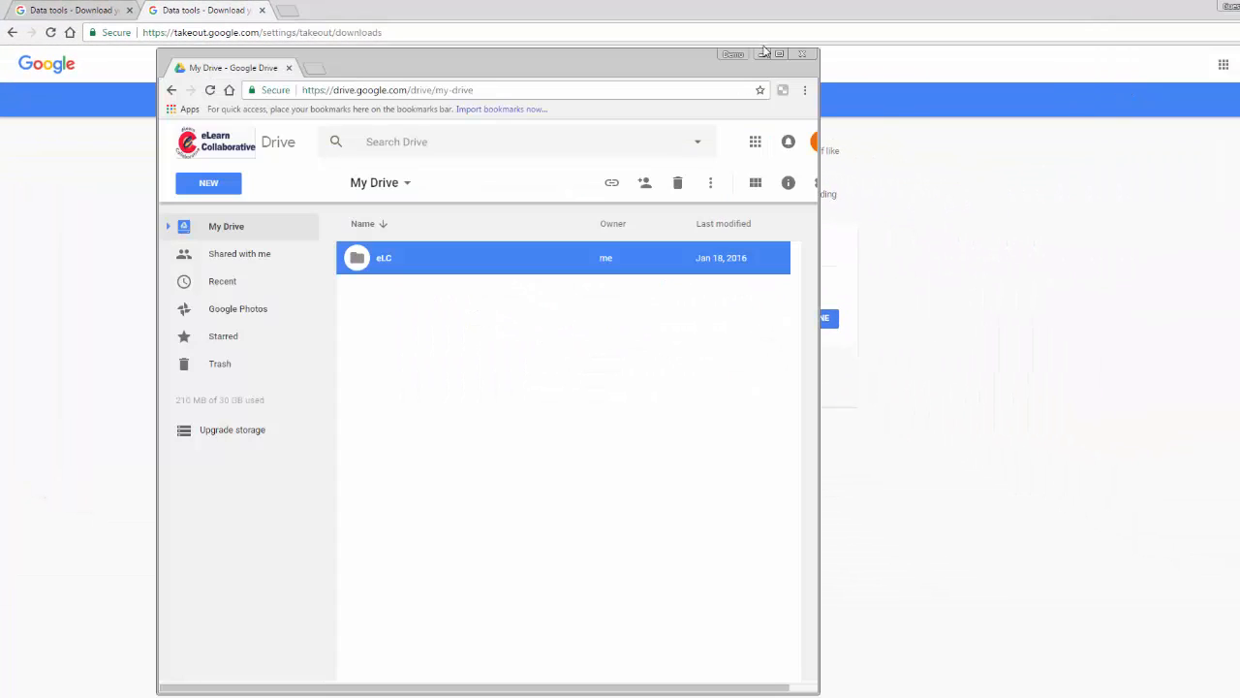
left_click(778, 55)
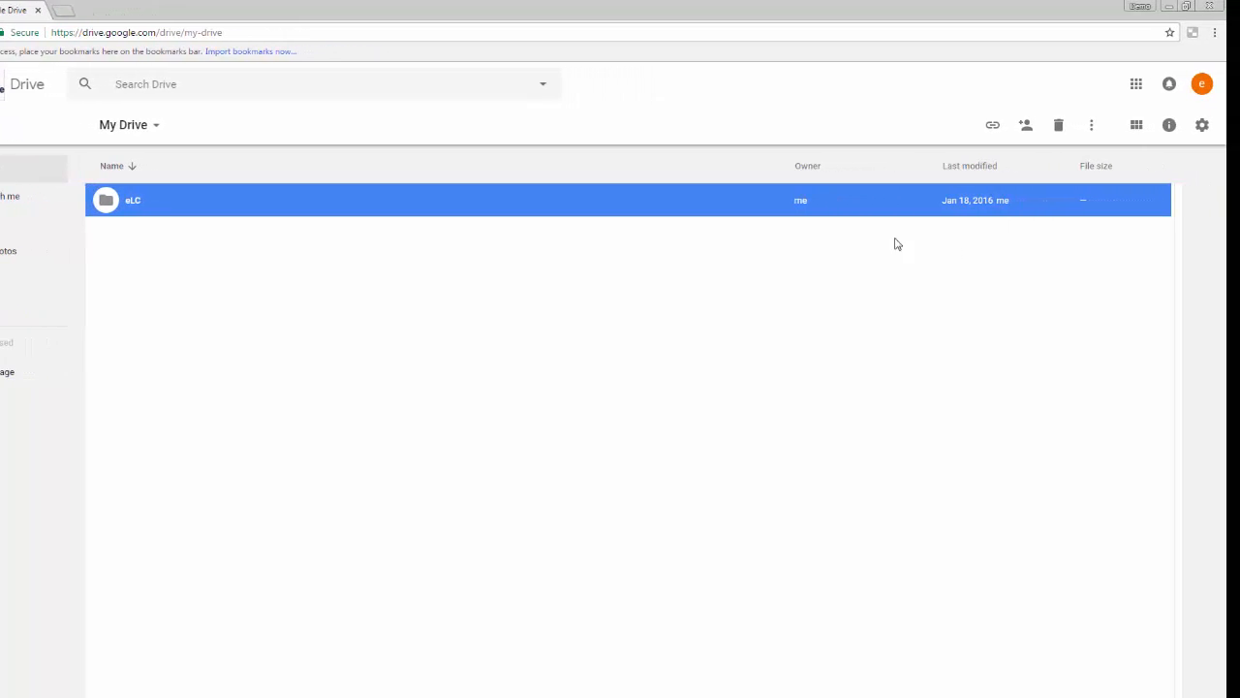
Step: Enable converting uploaded files to Google Docs editor format in the Drive settings and save them
left_click(1201, 124)
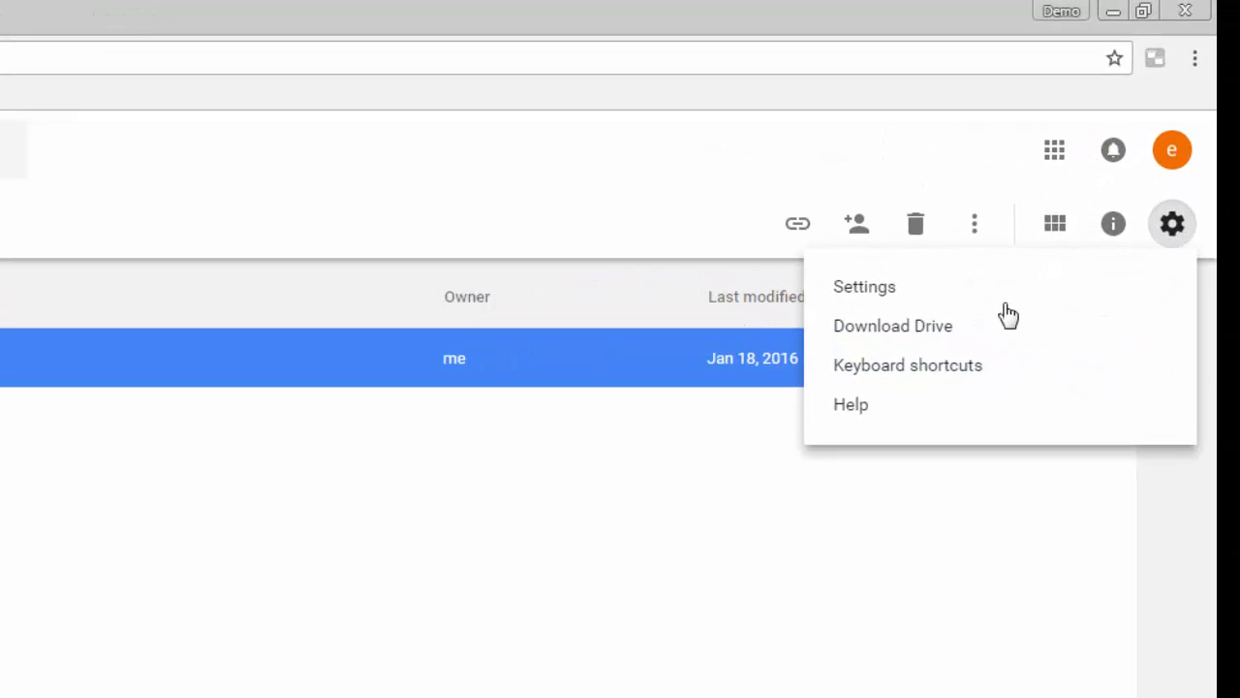
left_click(872, 287)
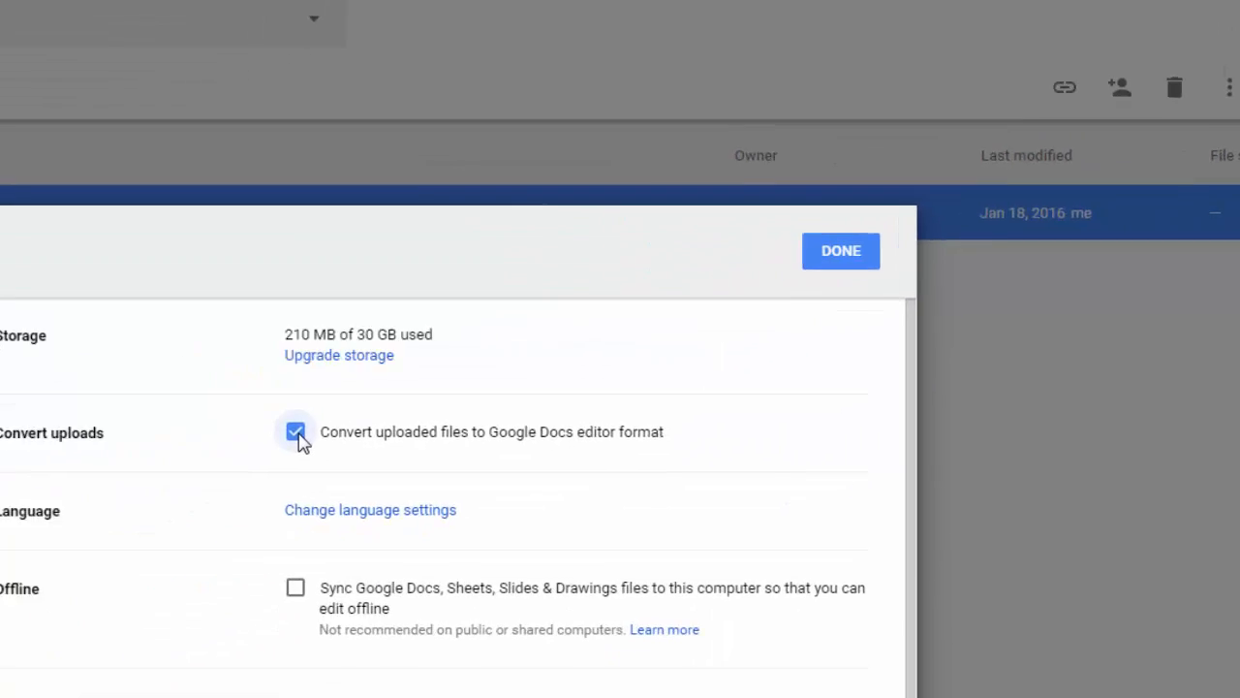
left_click(3, 587)
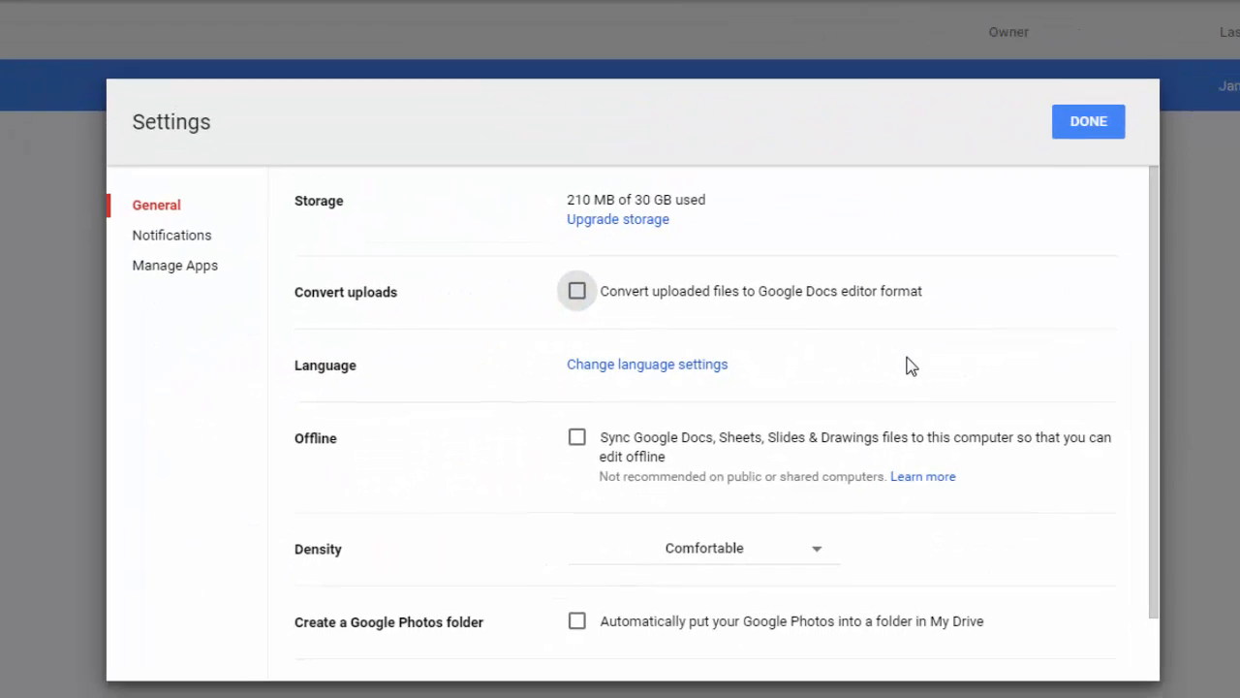
left_click(672, 290)
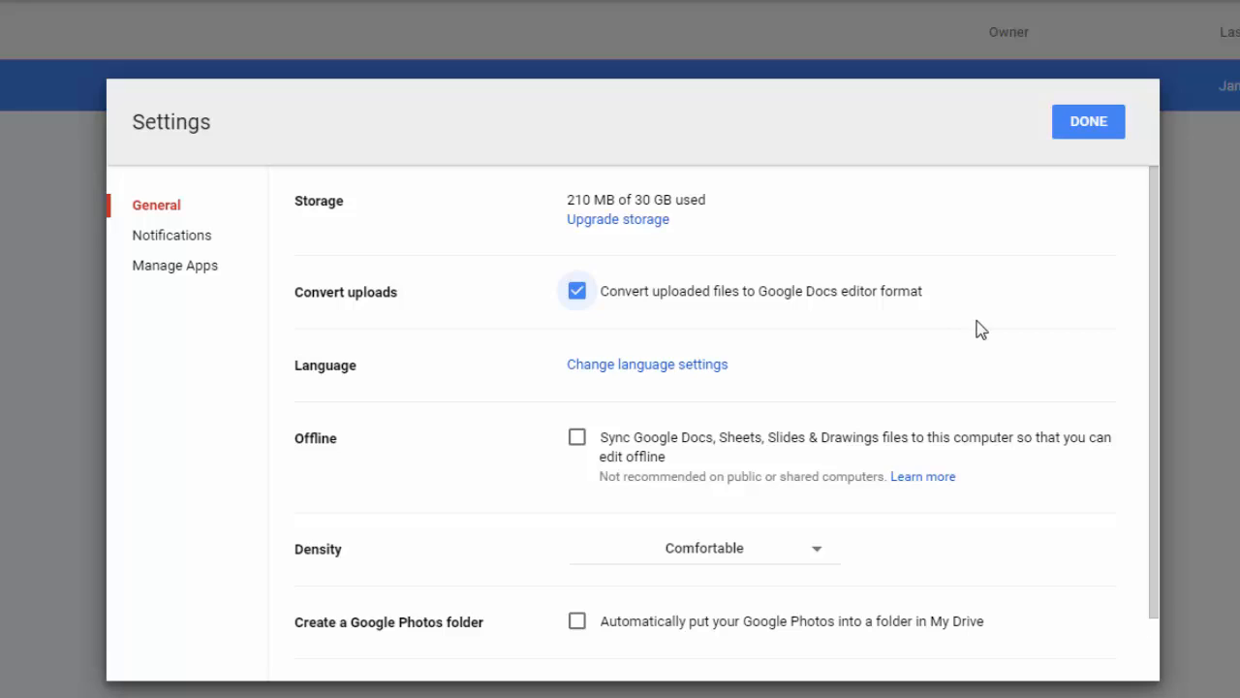
left_click(641, 292)
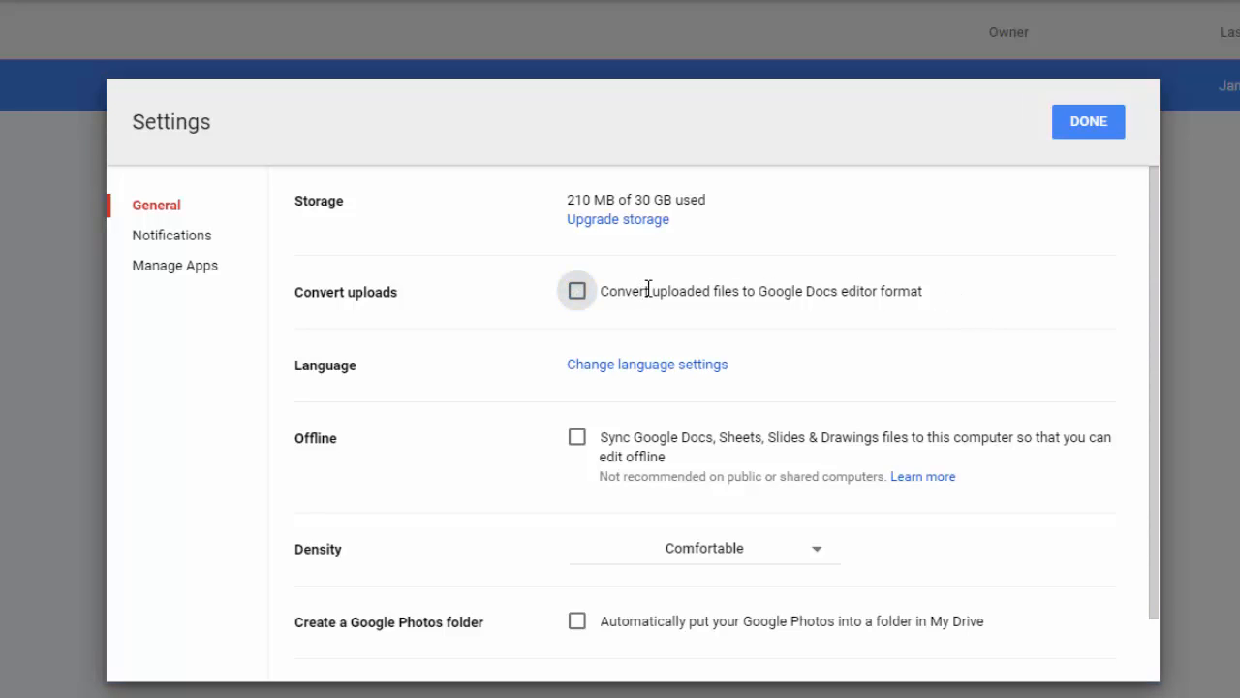
left_click(735, 295)
left_click(1088, 127)
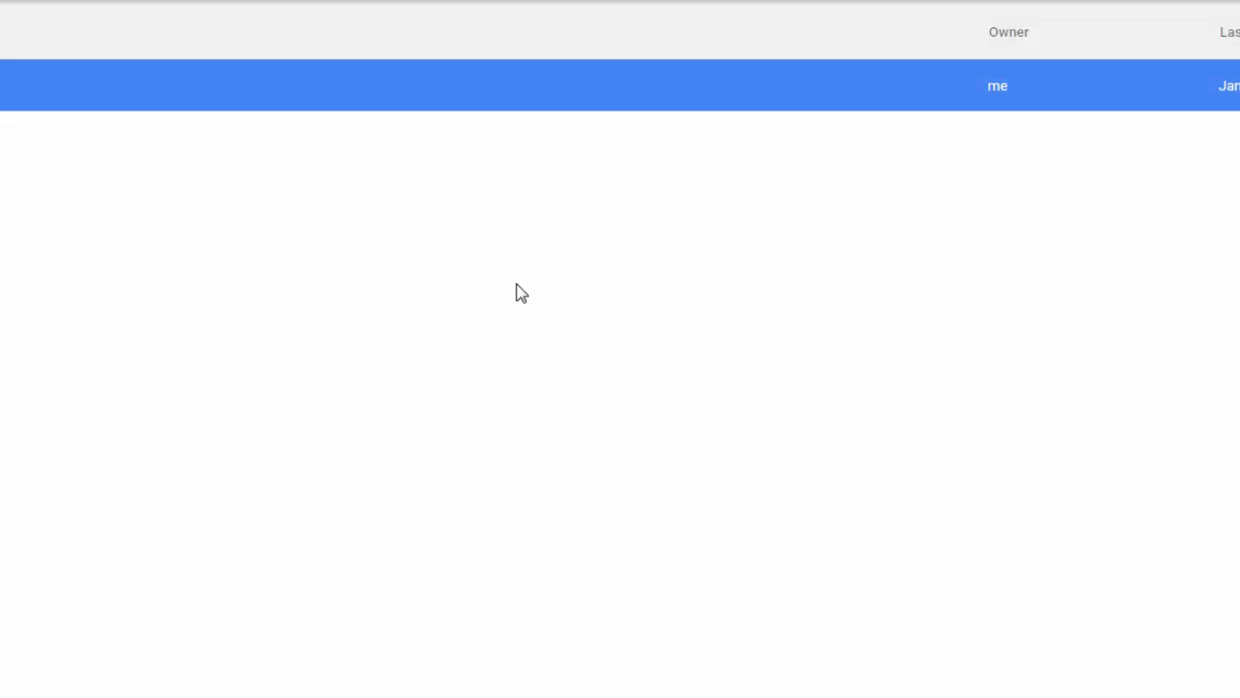
left_click(64, 81)
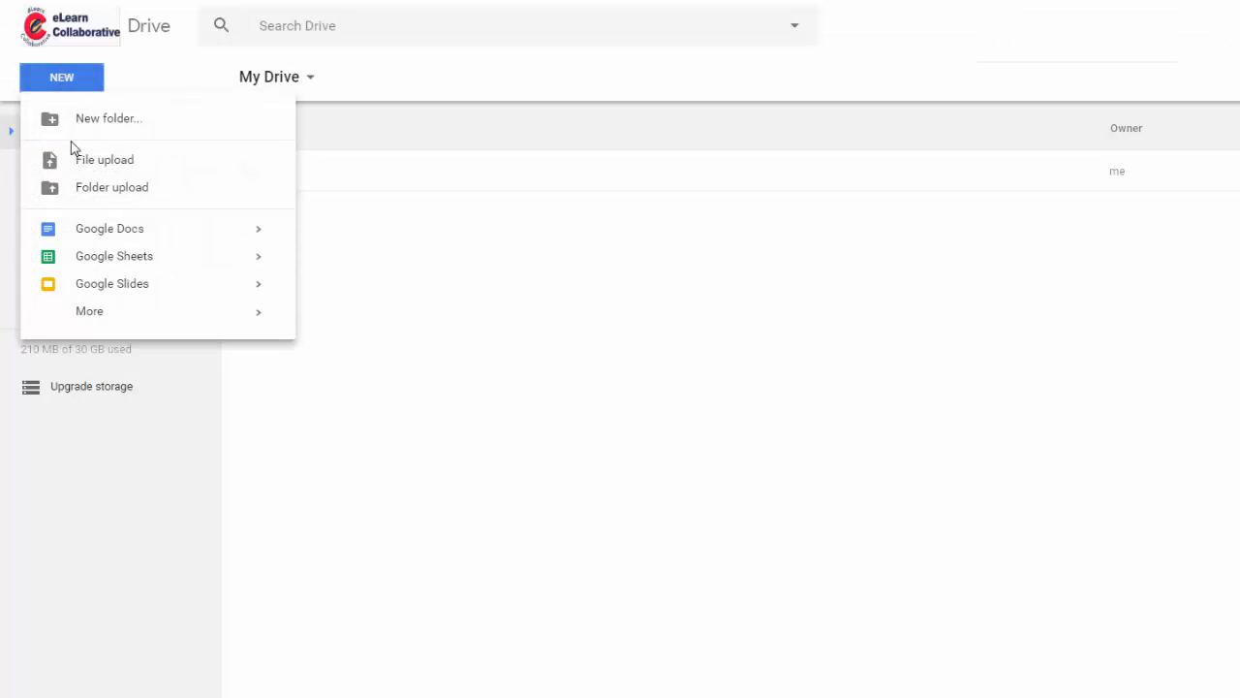
left_click(107, 197)
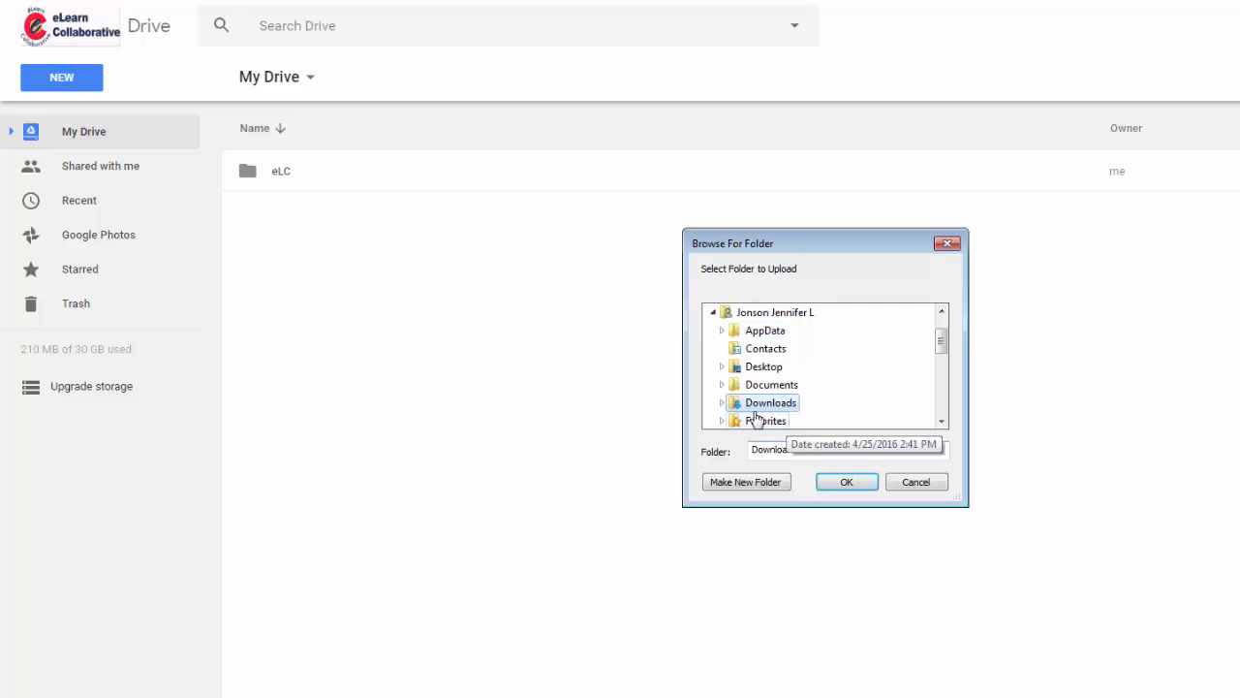
left_click(721, 403)
left_click_drag(942, 341, 942, 401)
scroll(880, 394, "up", 3)
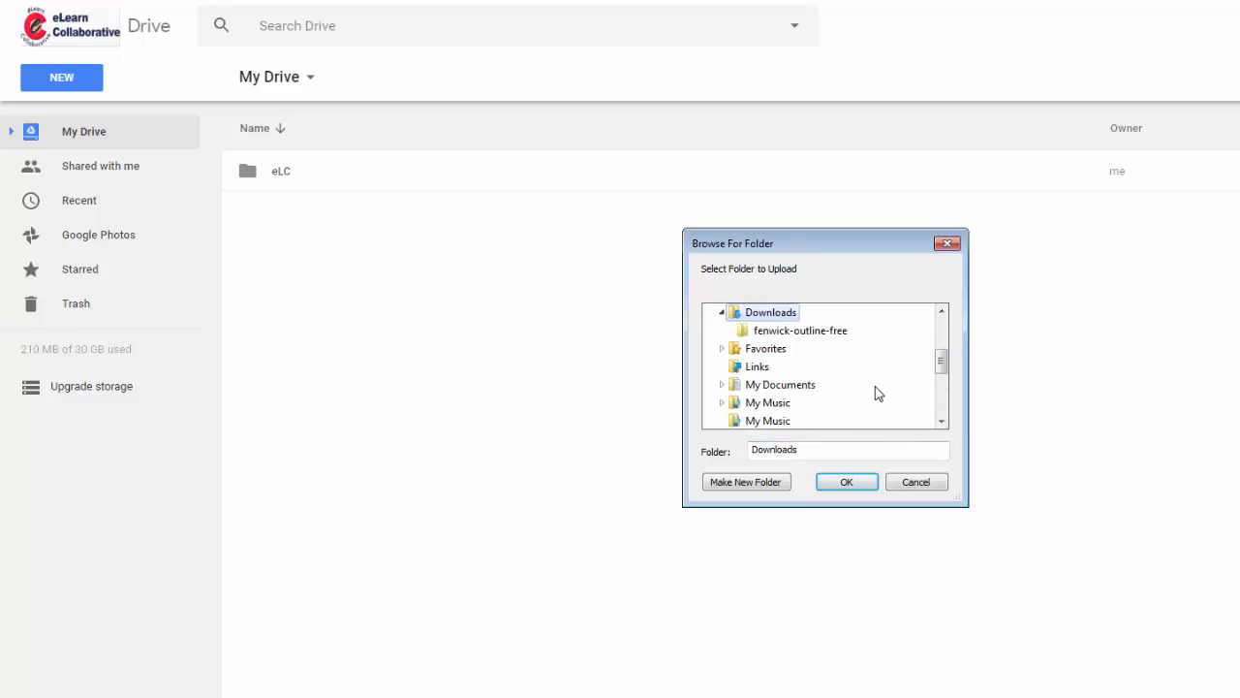
scroll(867, 378, "up", 2)
scroll(867, 378, "down", 1)
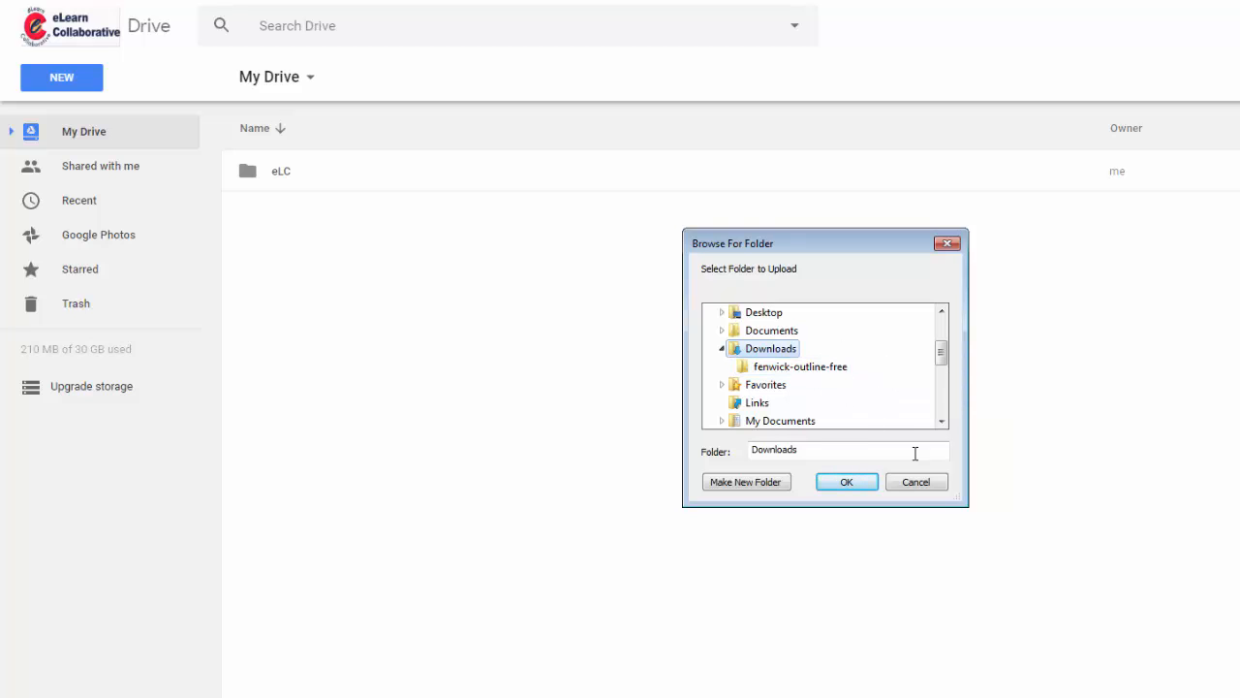
left_click(928, 486)
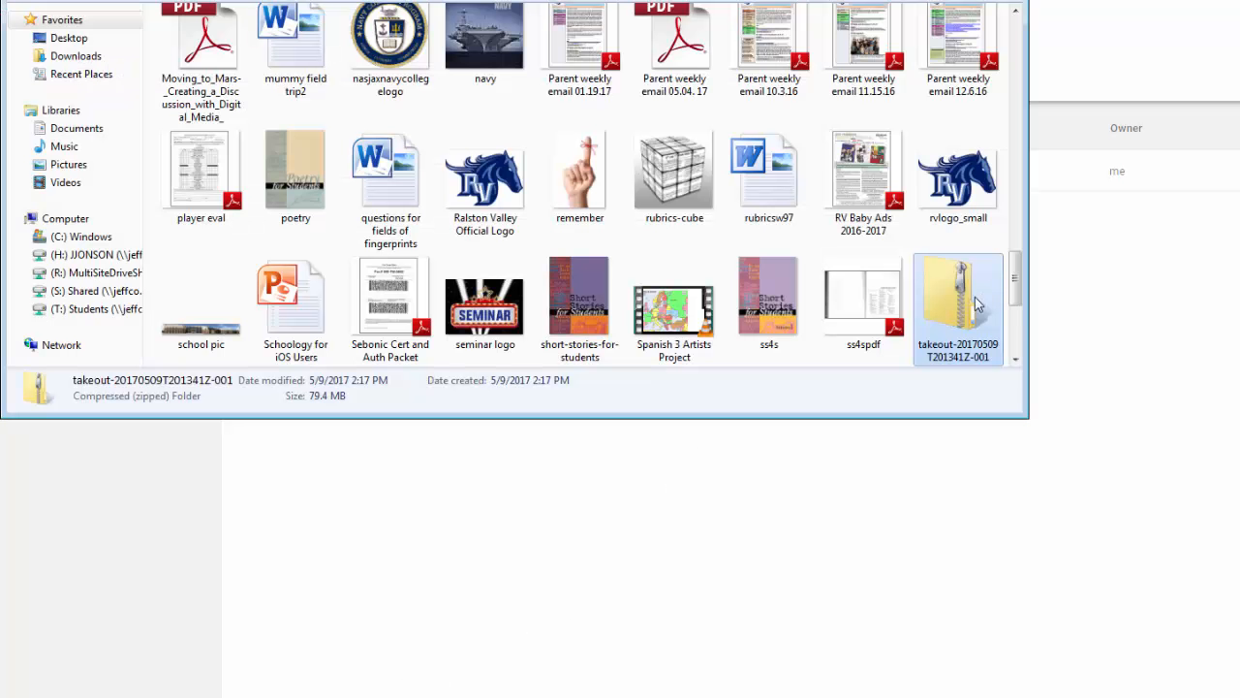
Step: Extract all files from the takeout-20170509T201341Z-001 zip to the suggested folder in Downloads, and minimize the file windows
double_click(953, 308)
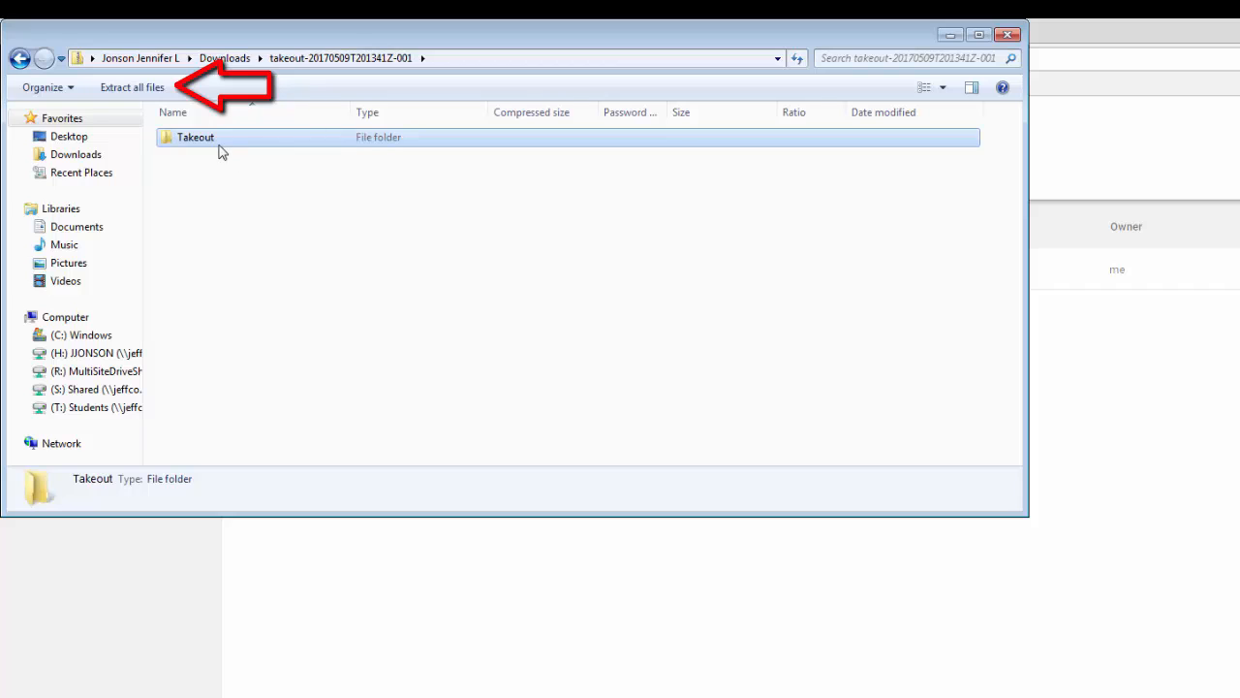
left_click(146, 92)
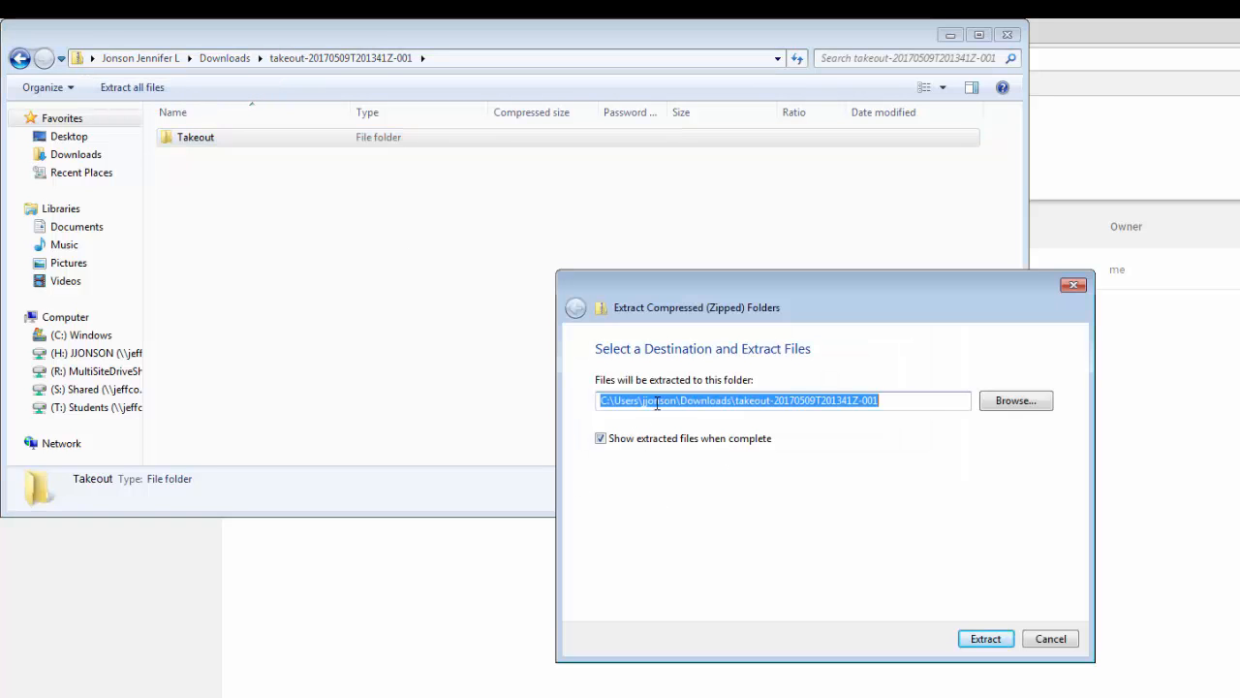
left_click(688, 400)
left_click_drag(879, 400, 585, 401)
left_click(815, 401)
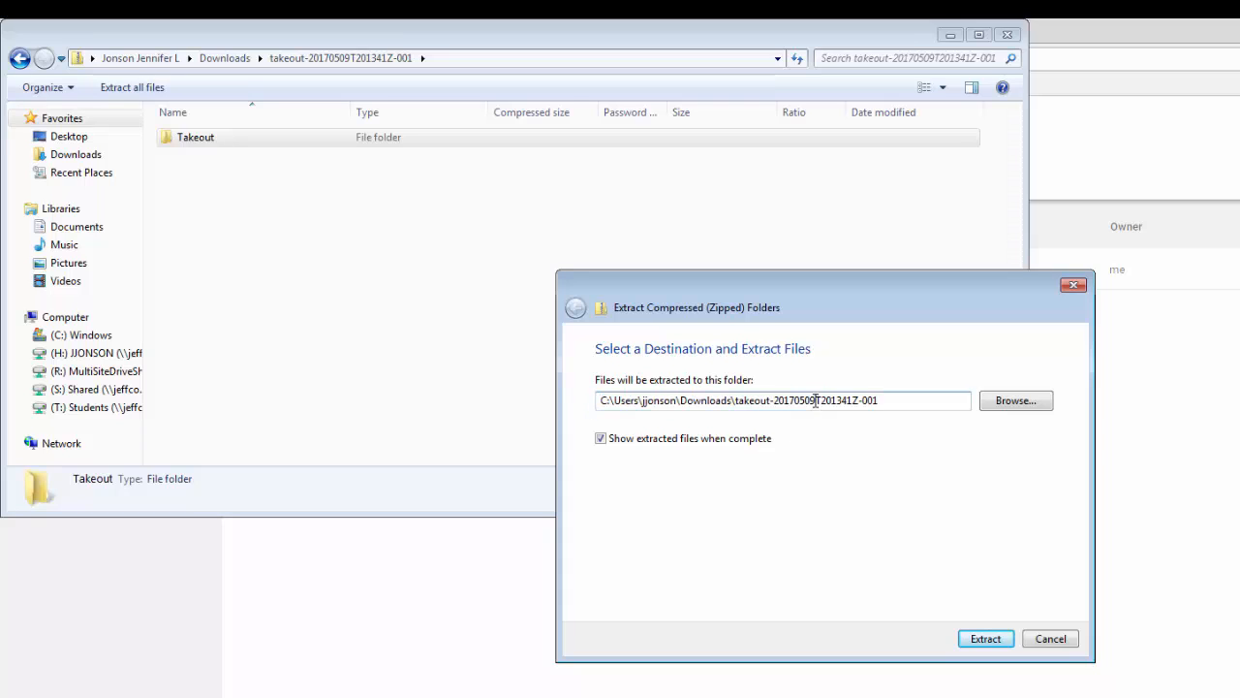
left_click_drag(899, 399, 682, 397)
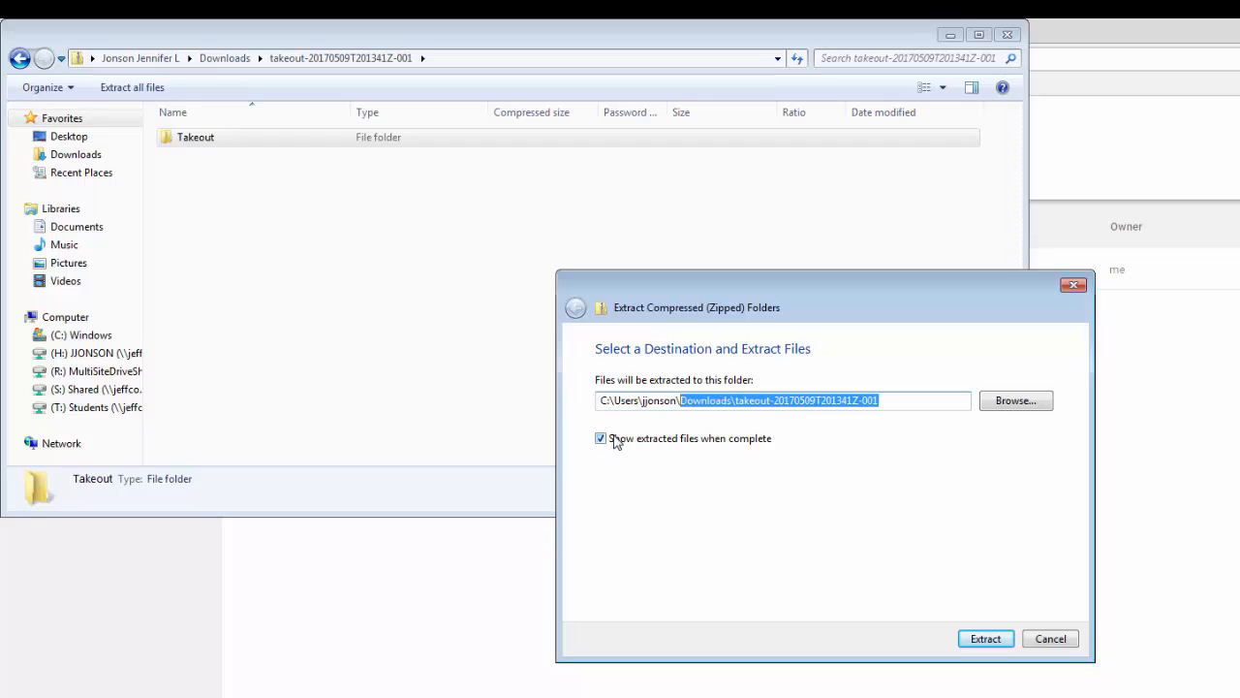
left_click(989, 639)
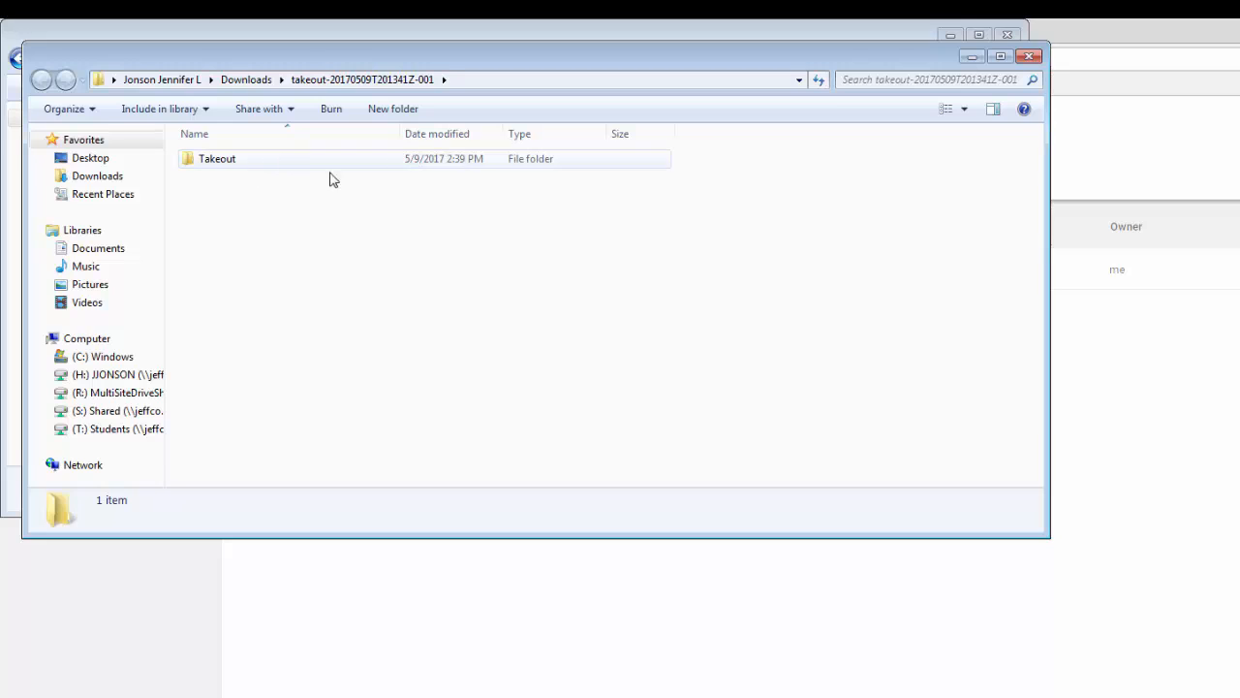
left_click(972, 58)
left_click(949, 39)
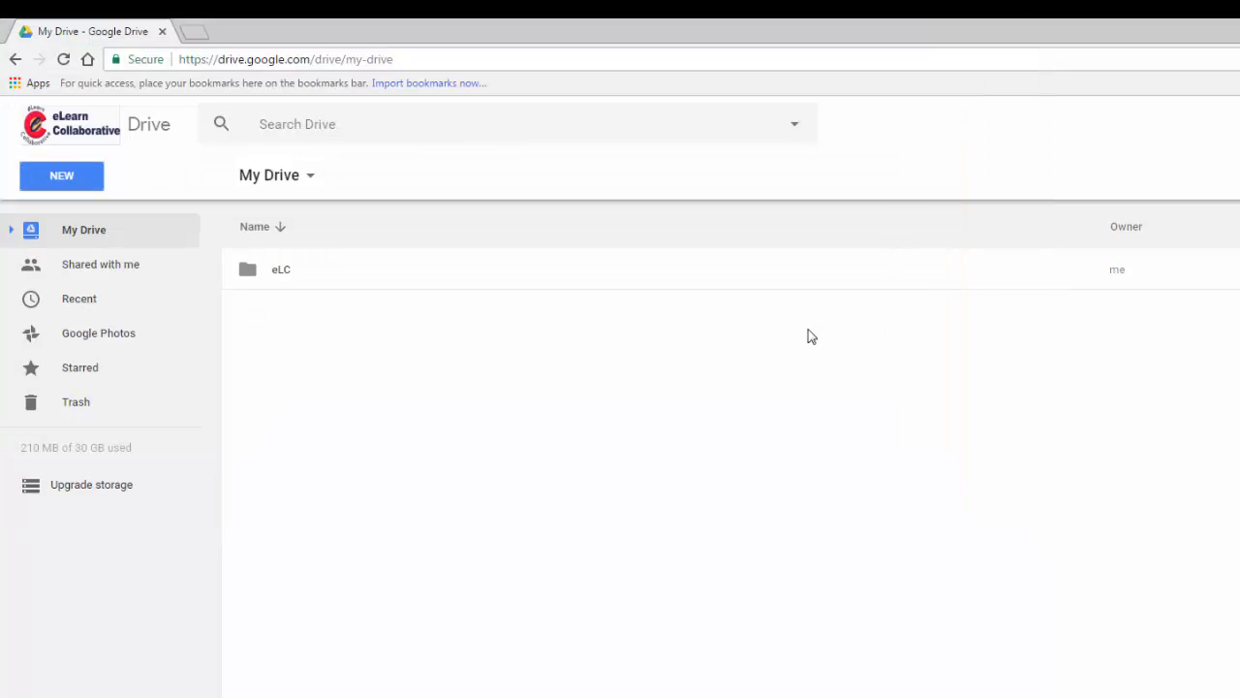
Step: Upload the Drive folder from the extracted takeout-20170509T201341Z-001 > Takeout folder to My Drive and open the uploaded folder
left_click(85, 178)
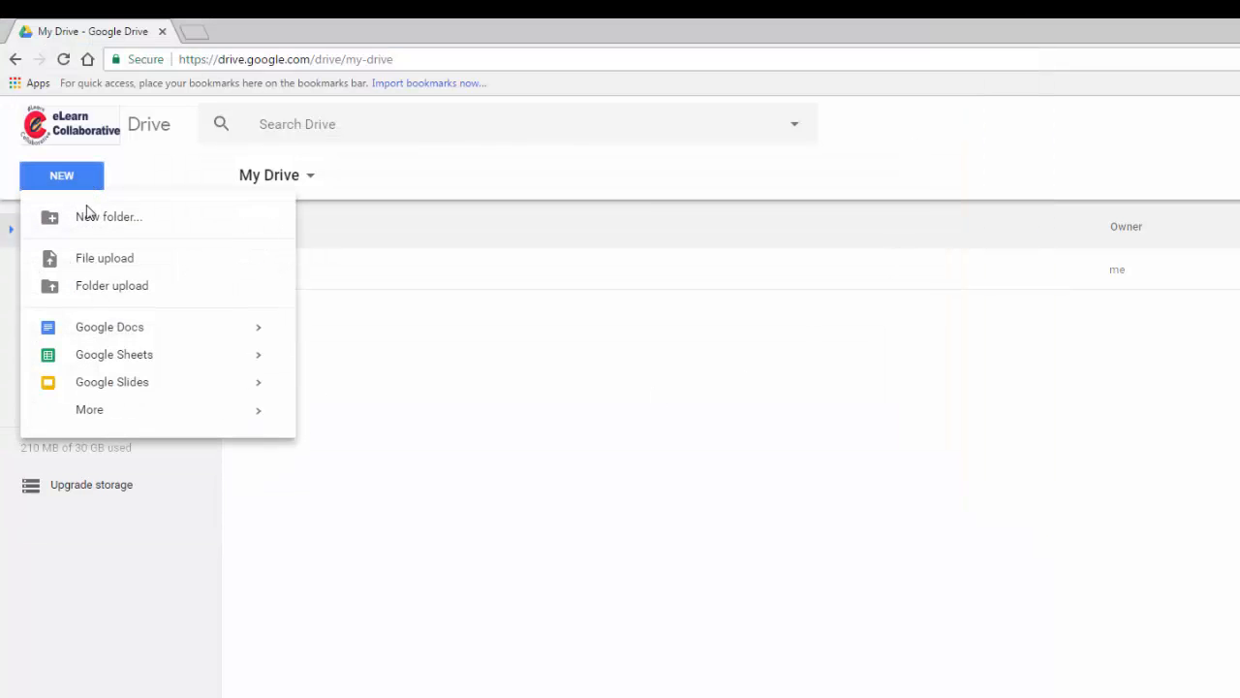
left_click(141, 291)
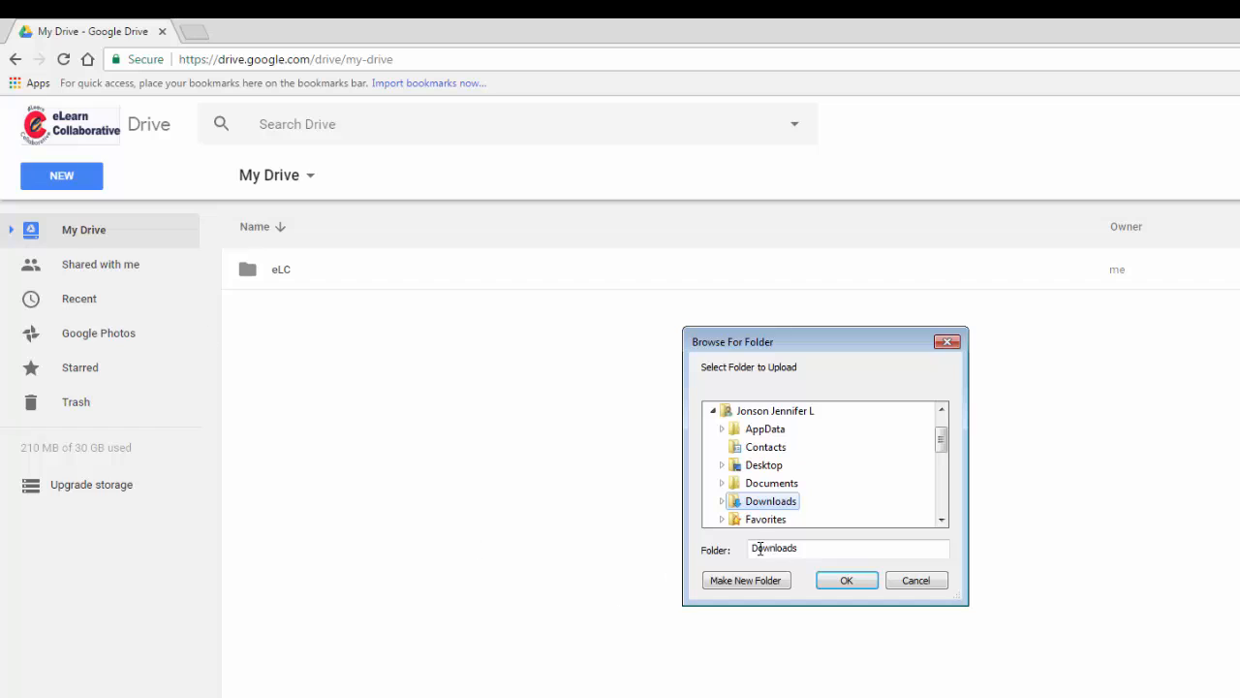
left_click(722, 501)
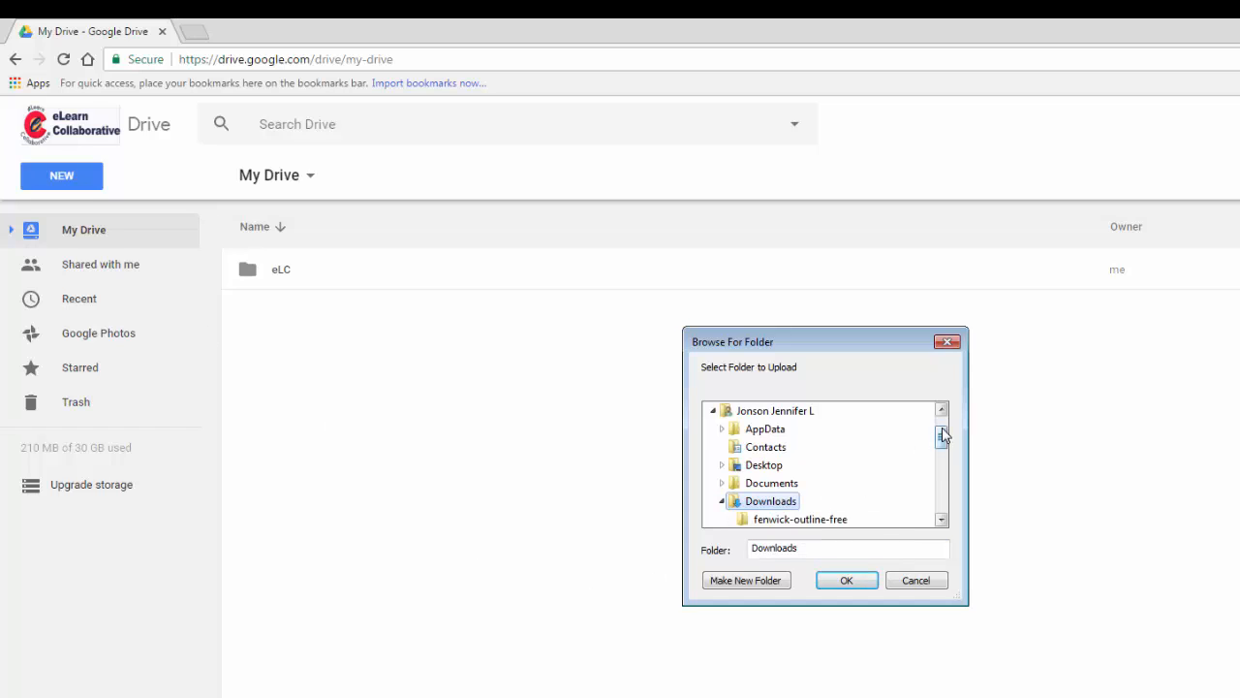
left_click_drag(941, 435, 941, 449)
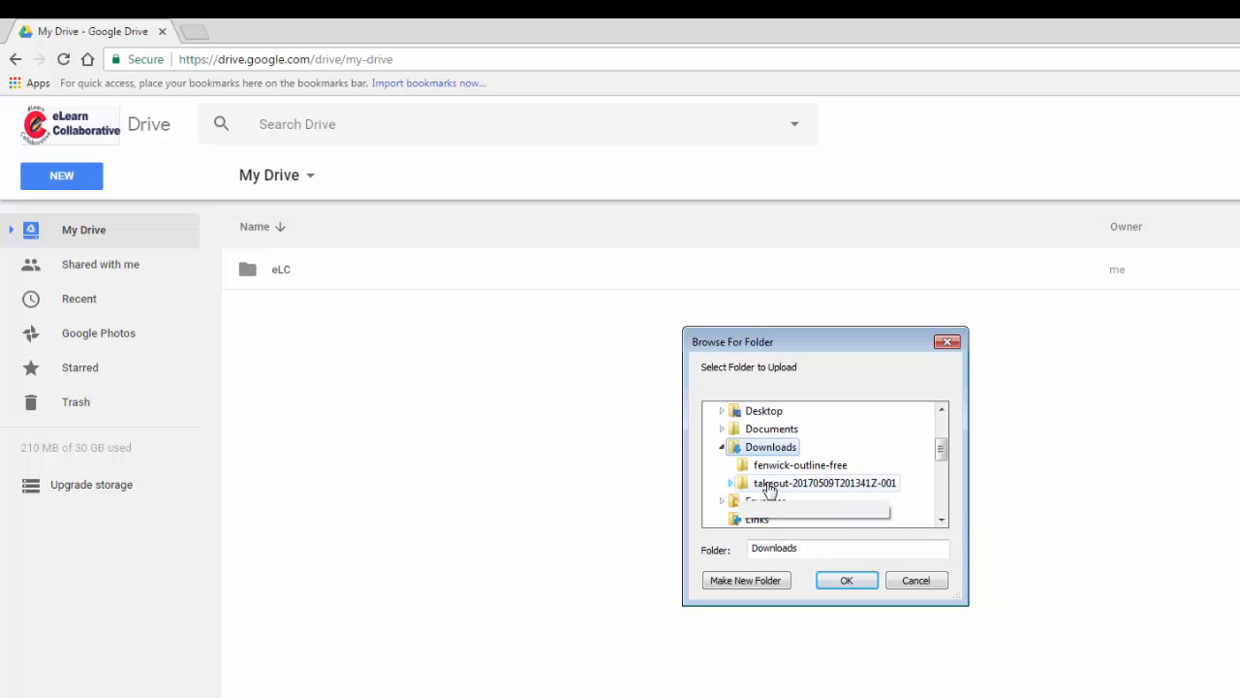
left_click(731, 484)
left_click(747, 501)
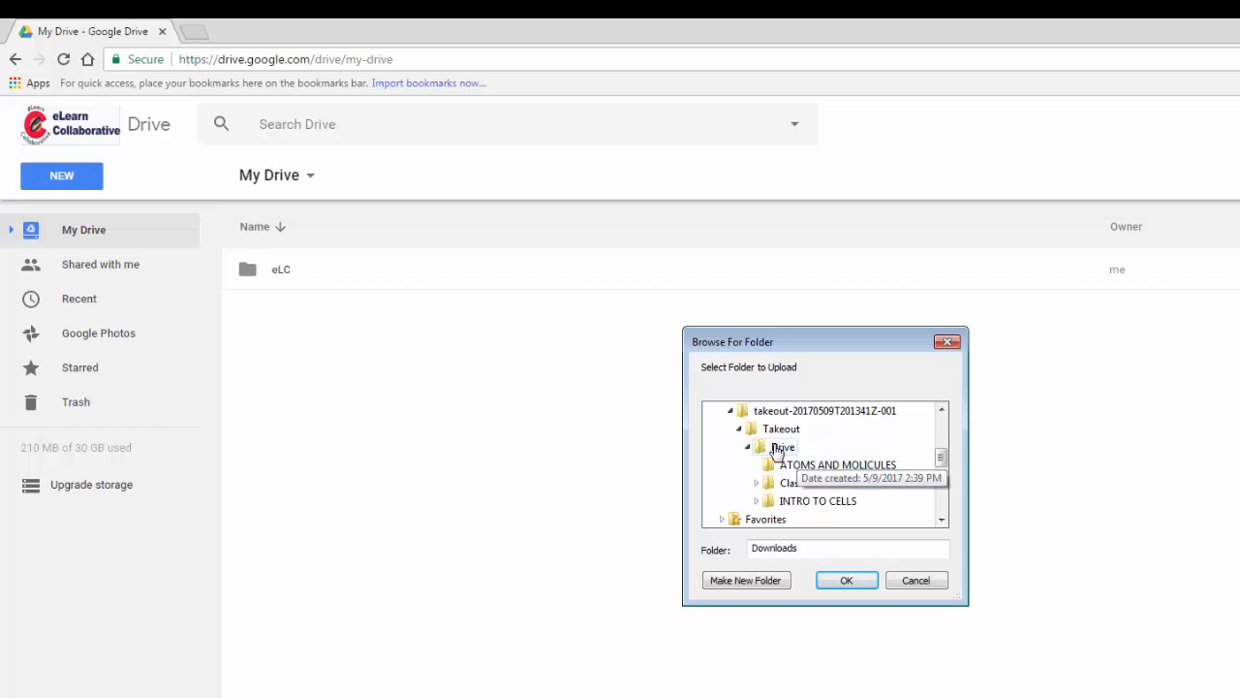
left_click(784, 448)
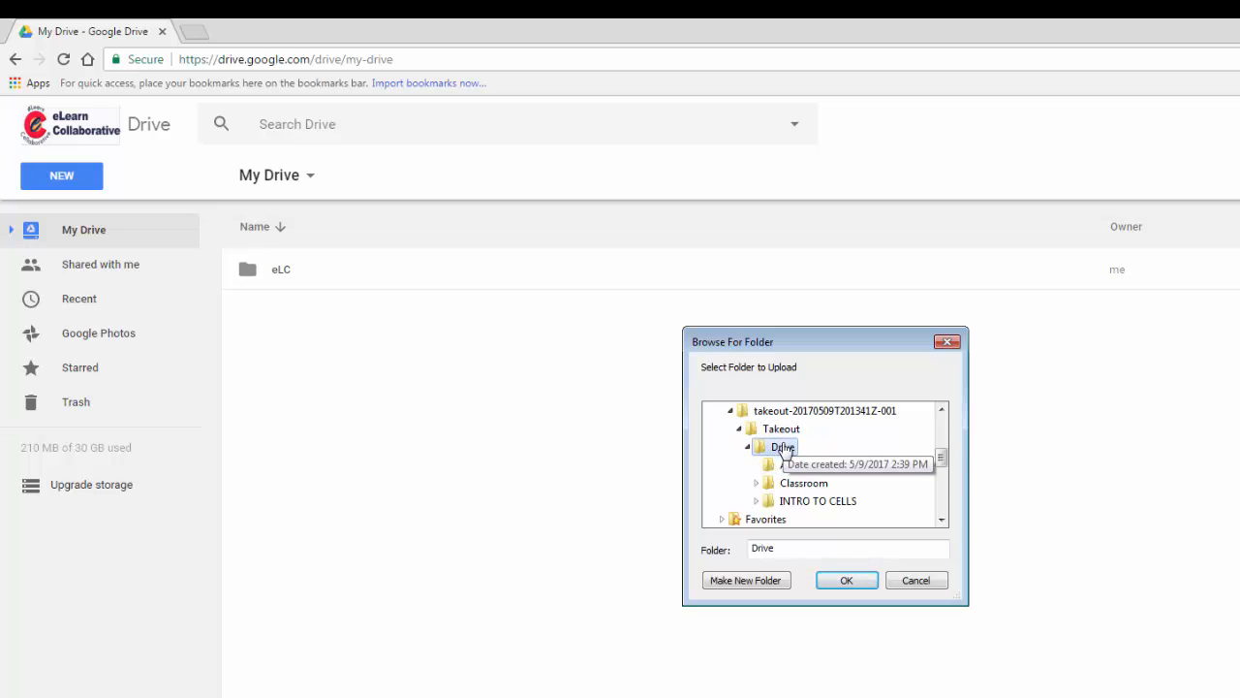
left_click(847, 580)
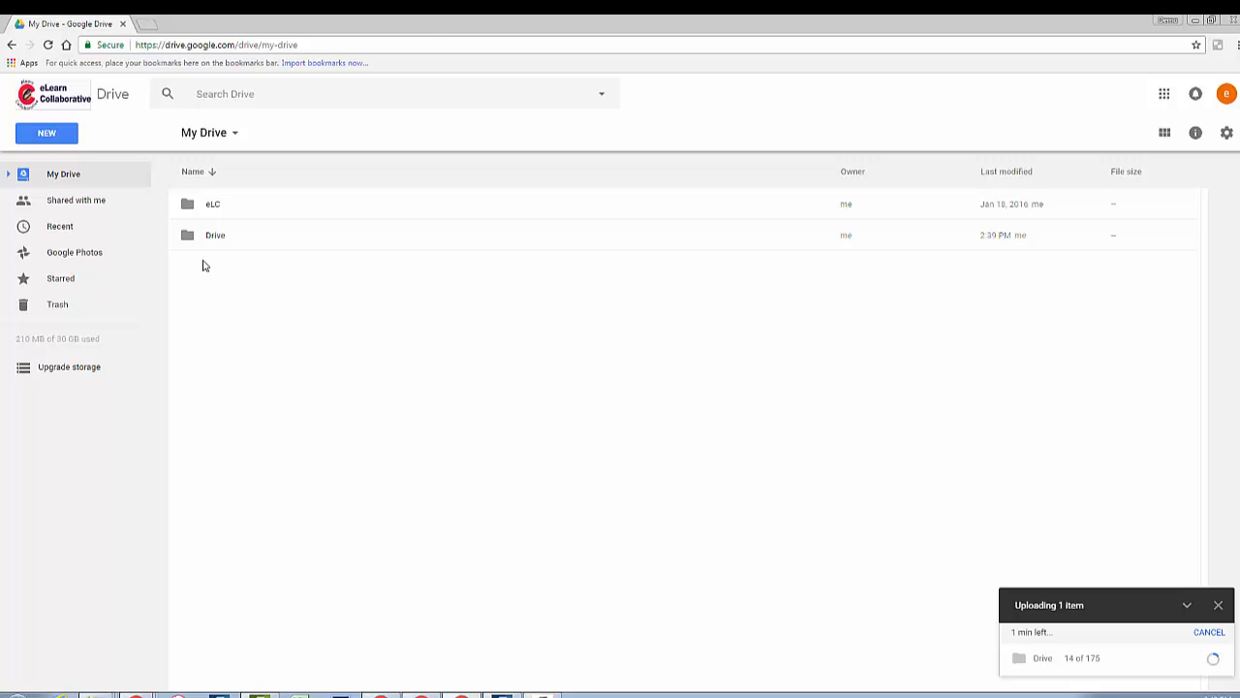
double_click(212, 242)
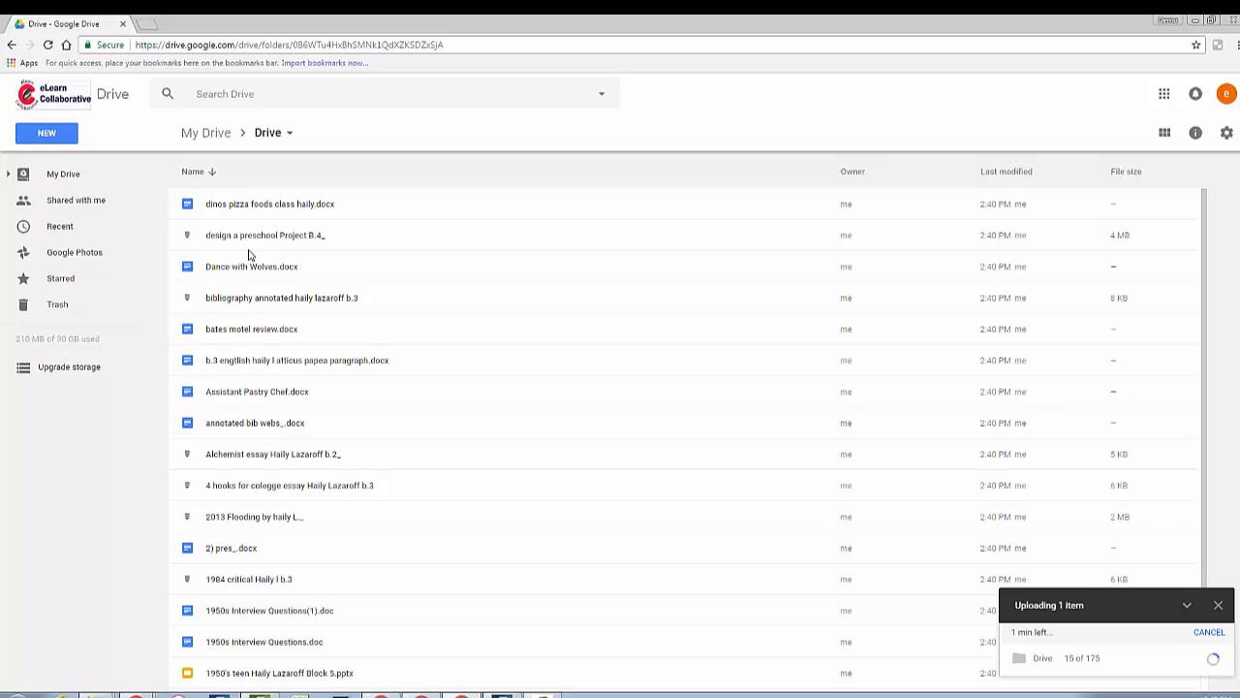